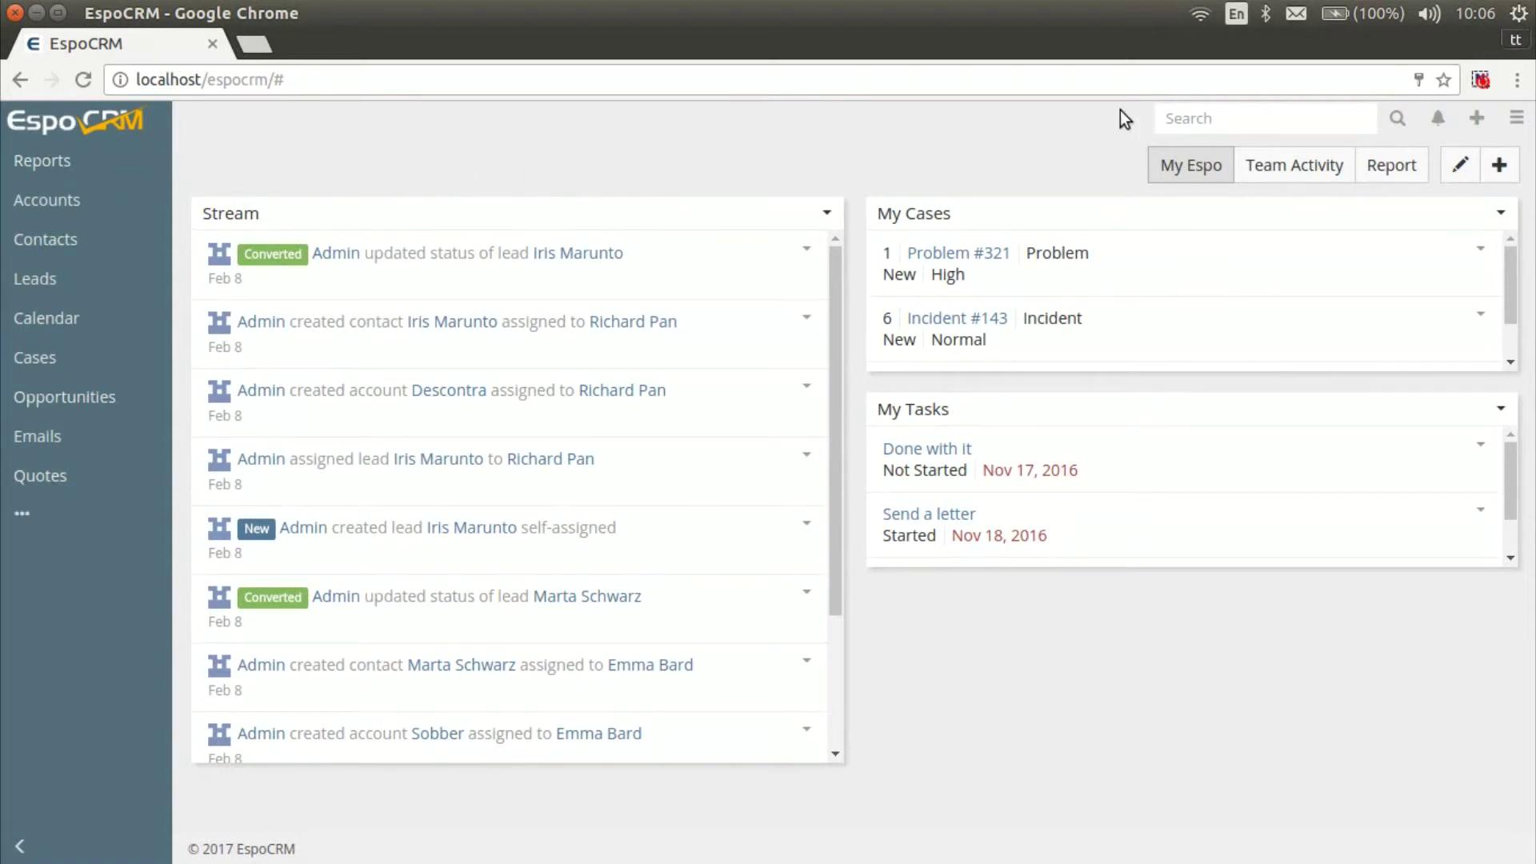
# Step: Glance through the Notifications, Create and user menus, then return to the Stream, Cases and Tasks dashboard
pyautogui.click(1438, 118)
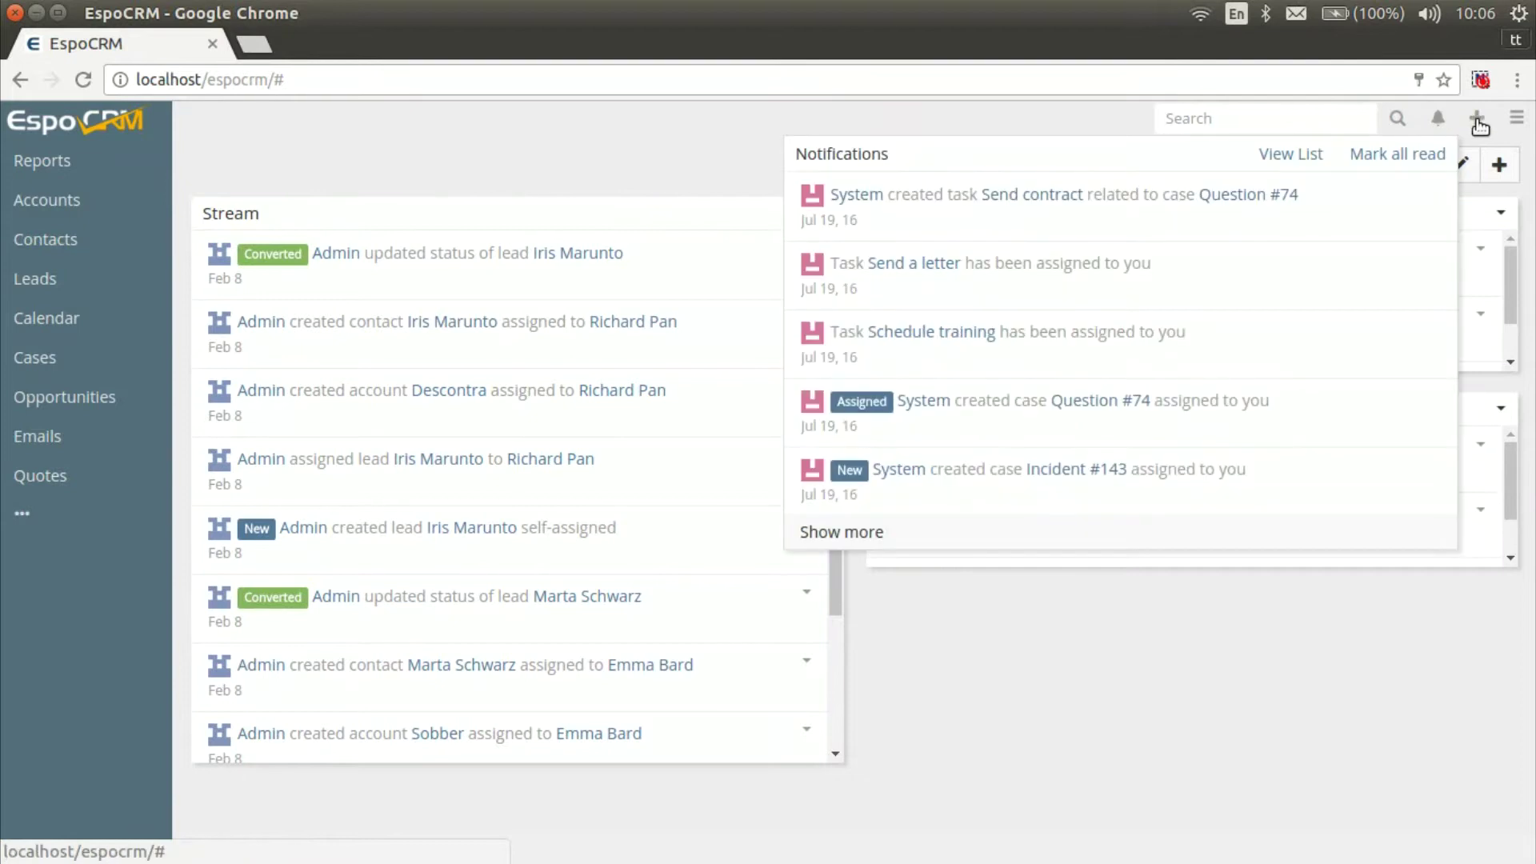
pyautogui.click(1478, 118)
pyautogui.click(1517, 118)
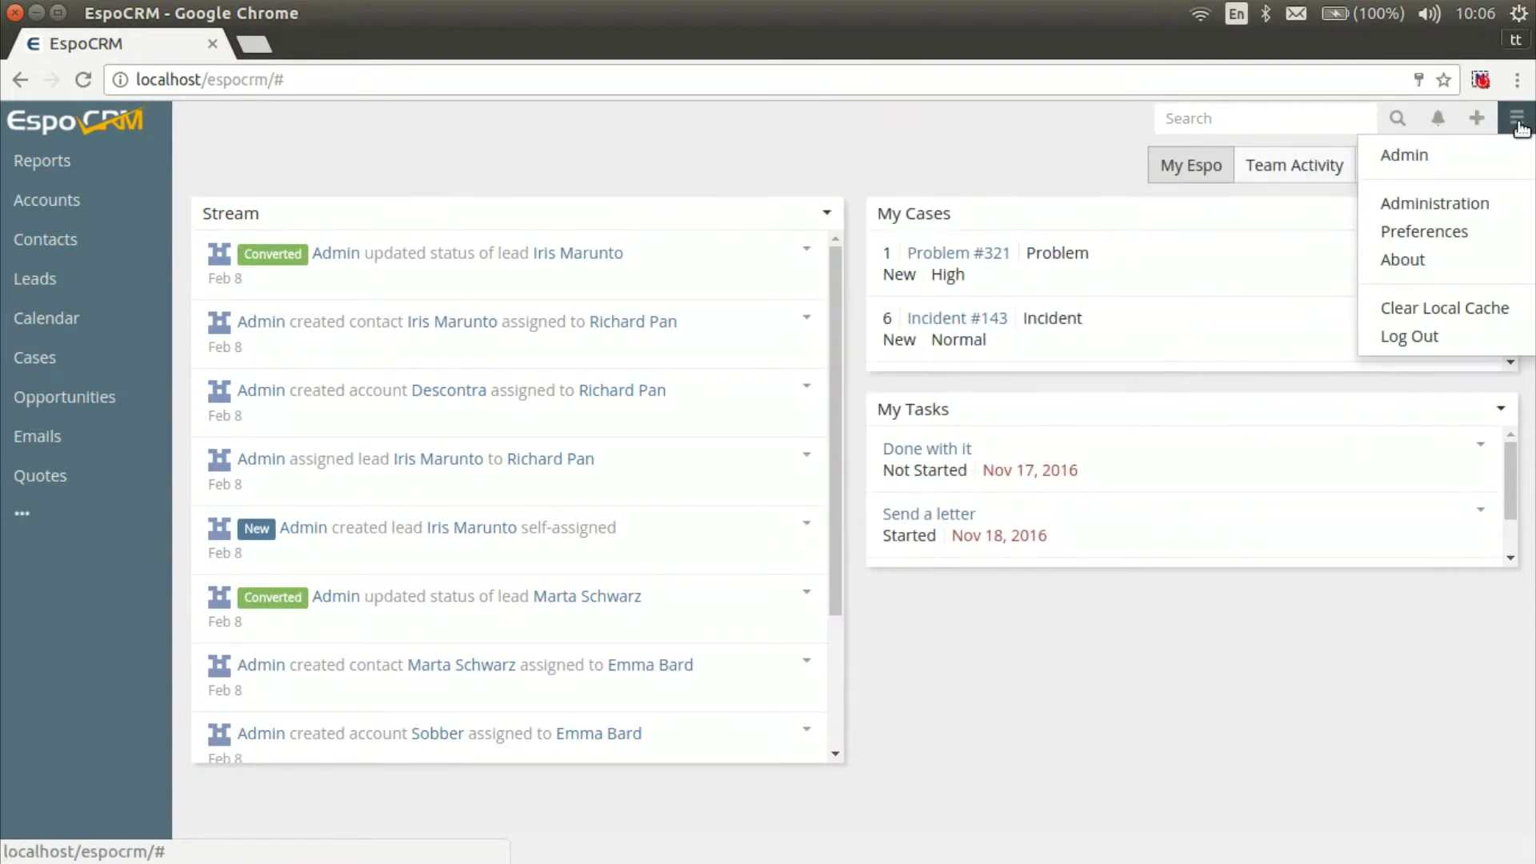
pyautogui.click(1044, 157)
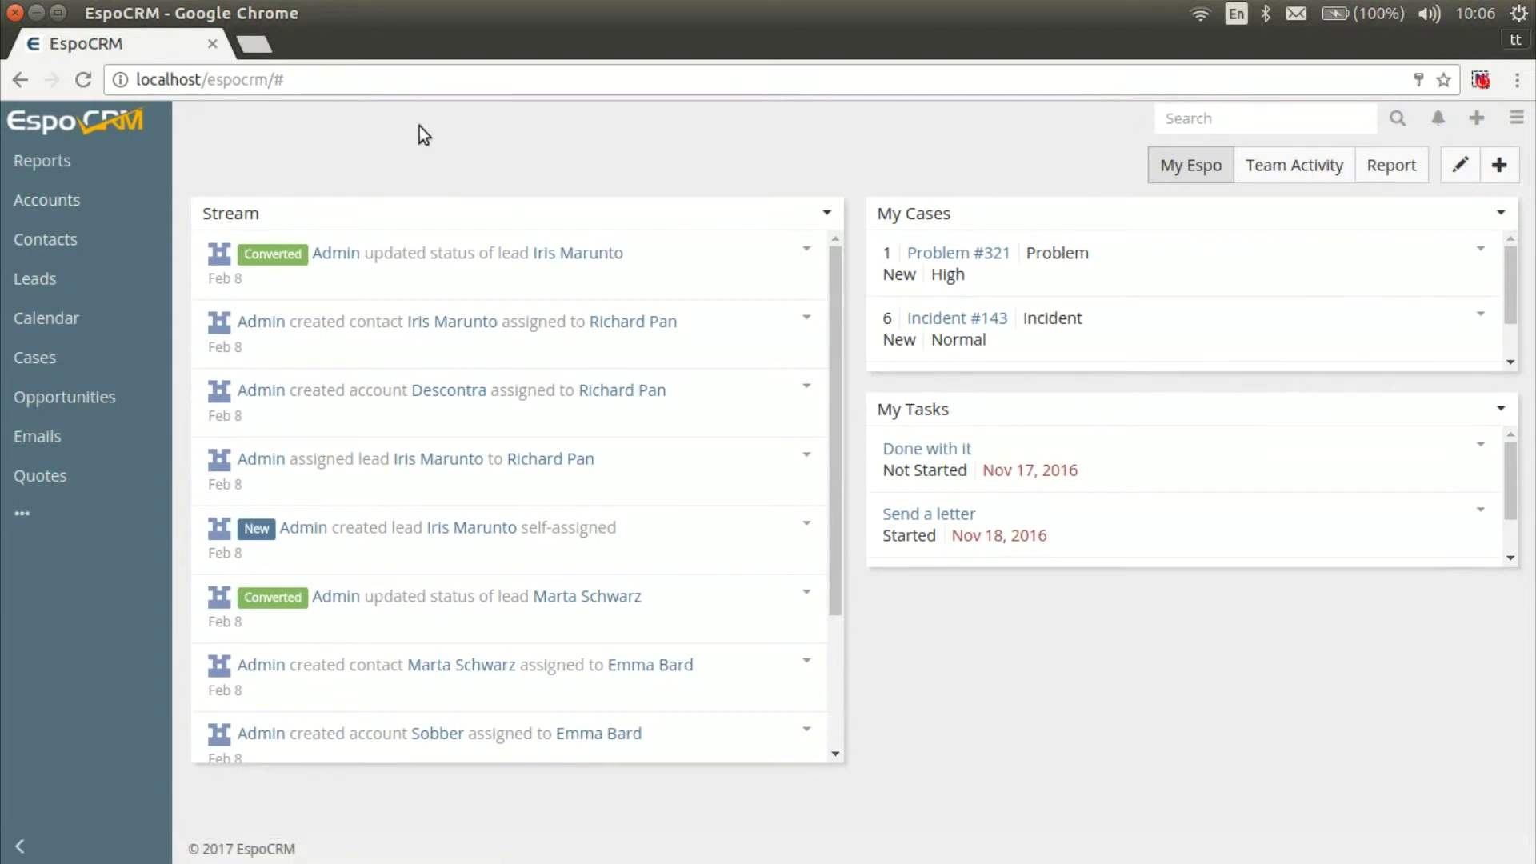
# Step: Open the Accounts list and browse its preset filters and addable filter fields
pyautogui.click(54, 201)
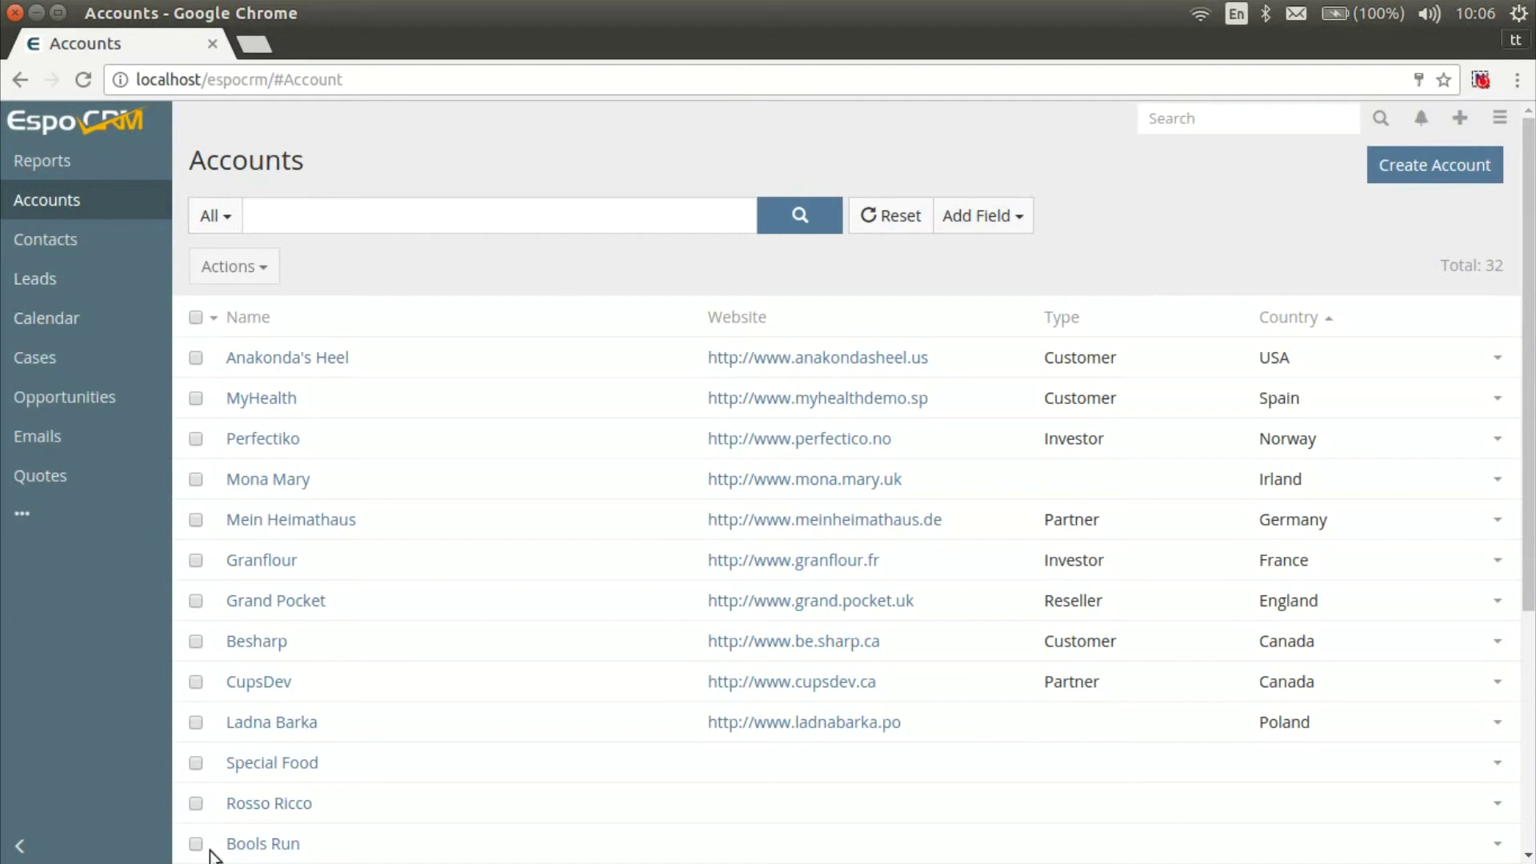
pyautogui.click(217, 216)
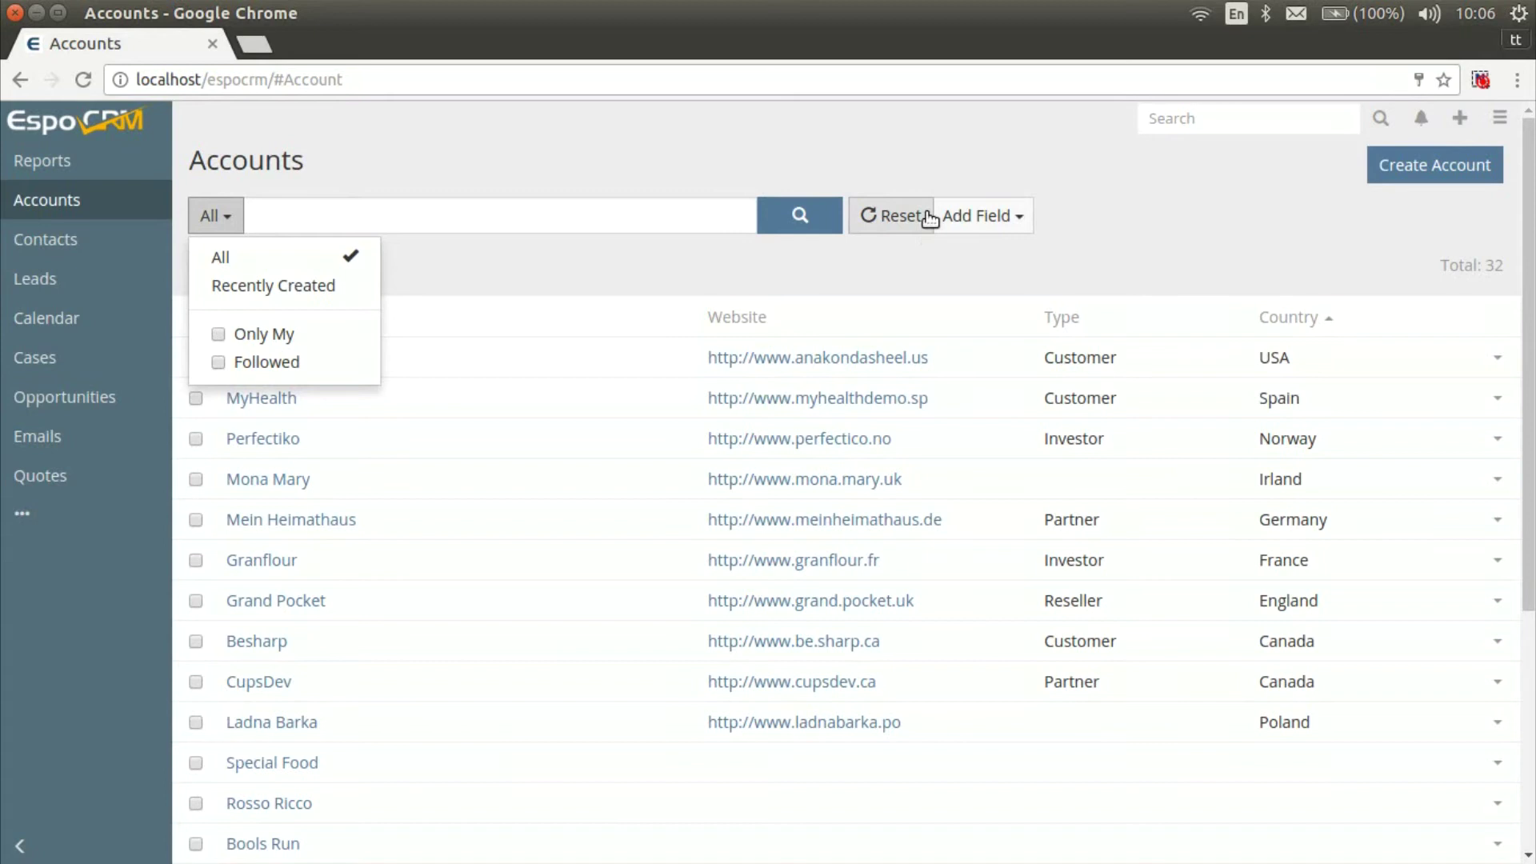
pyautogui.click(982, 216)
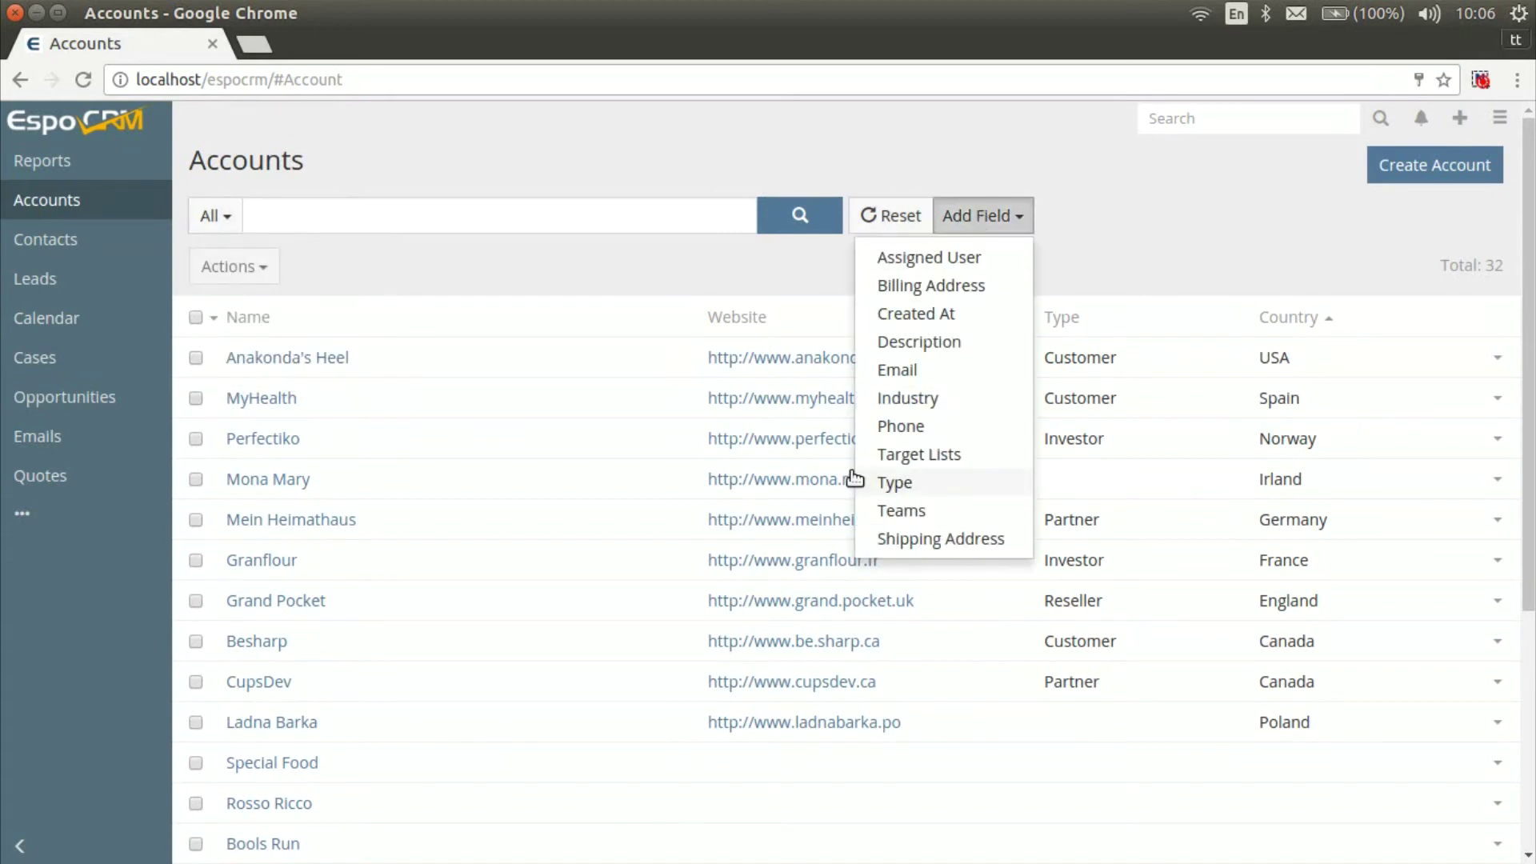
pyautogui.click(245, 284)
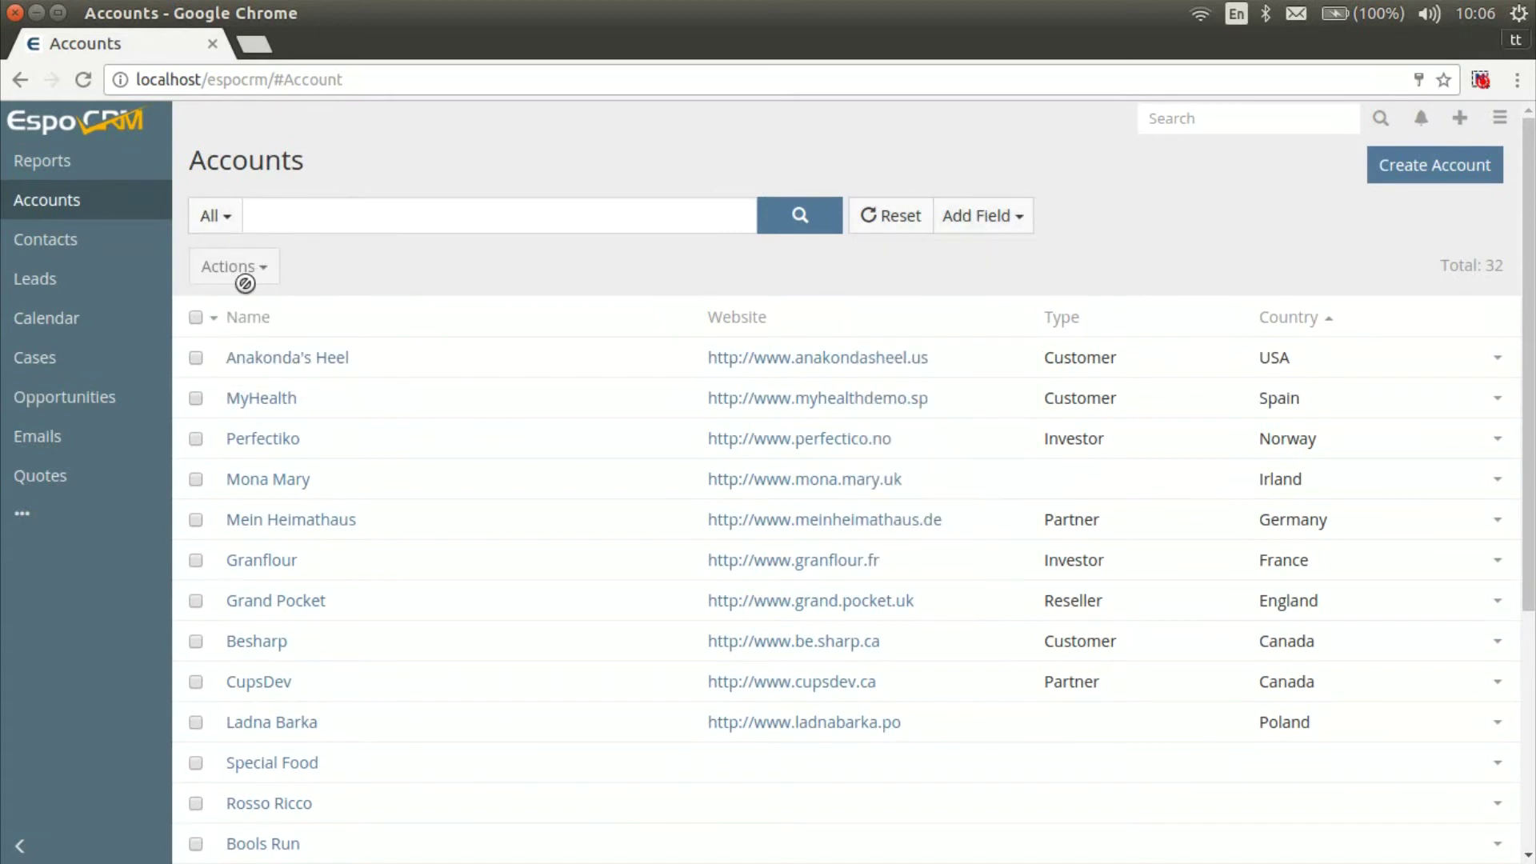
# Step: Select all 32 accounts and review the available bulk actions
pyautogui.click(195, 318)
pyautogui.click(234, 267)
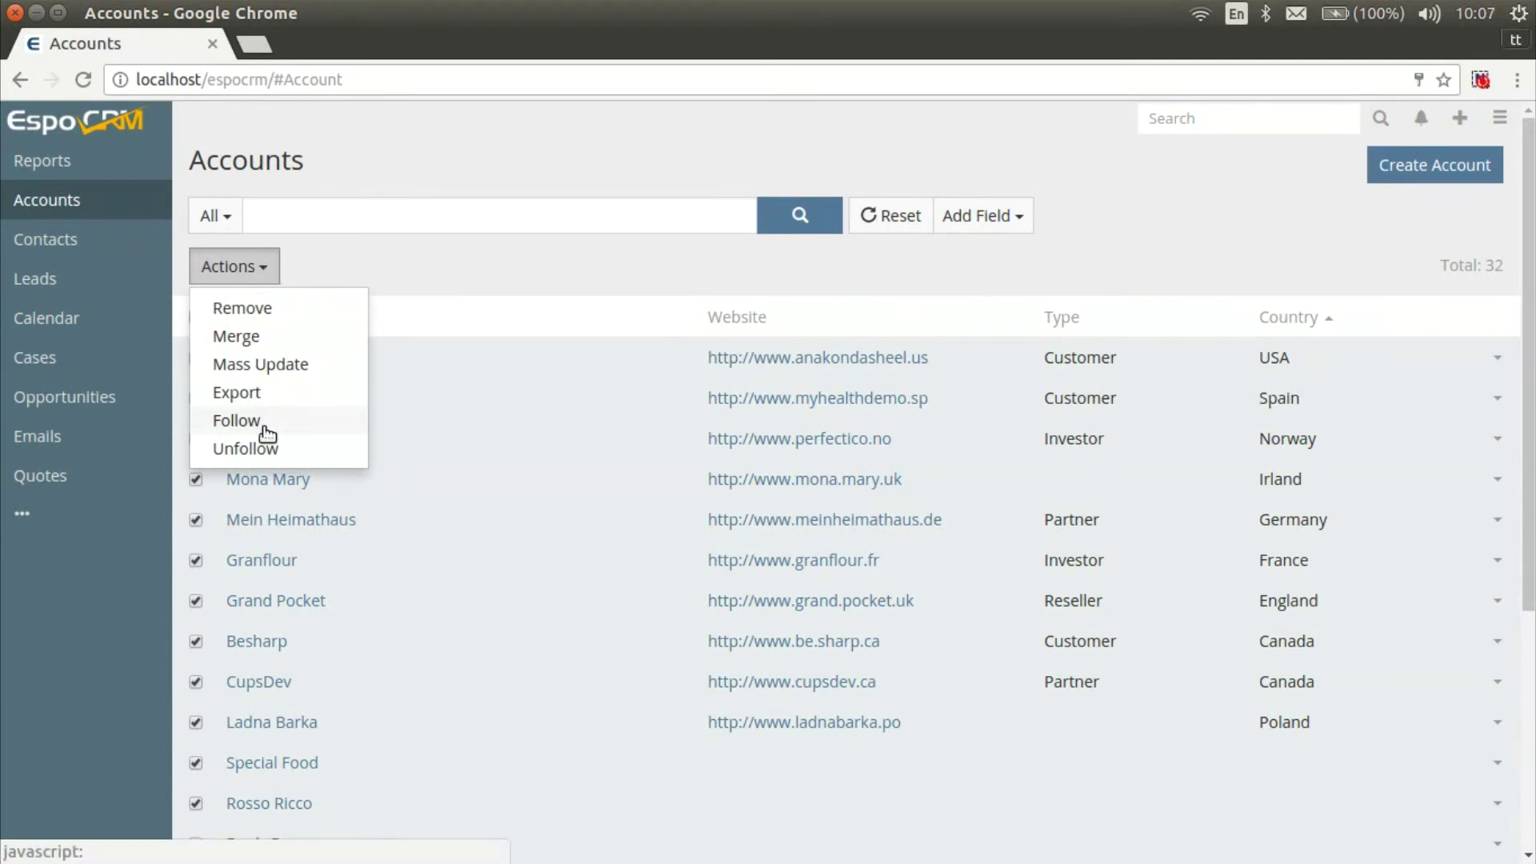
pyautogui.click(791, 273)
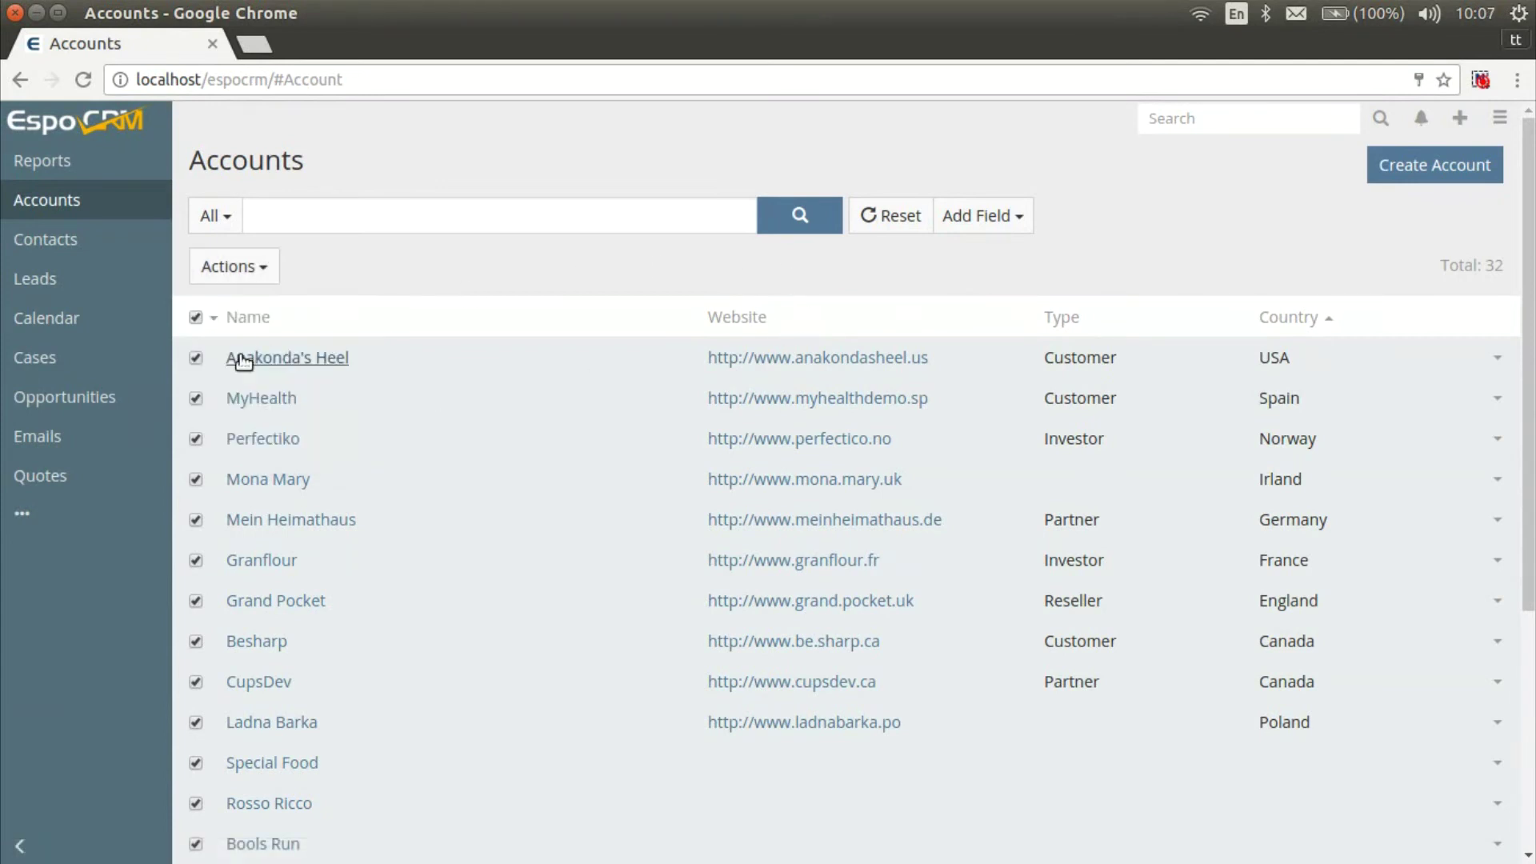
# Step: Open the Anakonda's Heel account, step to MyHealth, then return to Anakonda's Heel
pyautogui.click(303, 357)
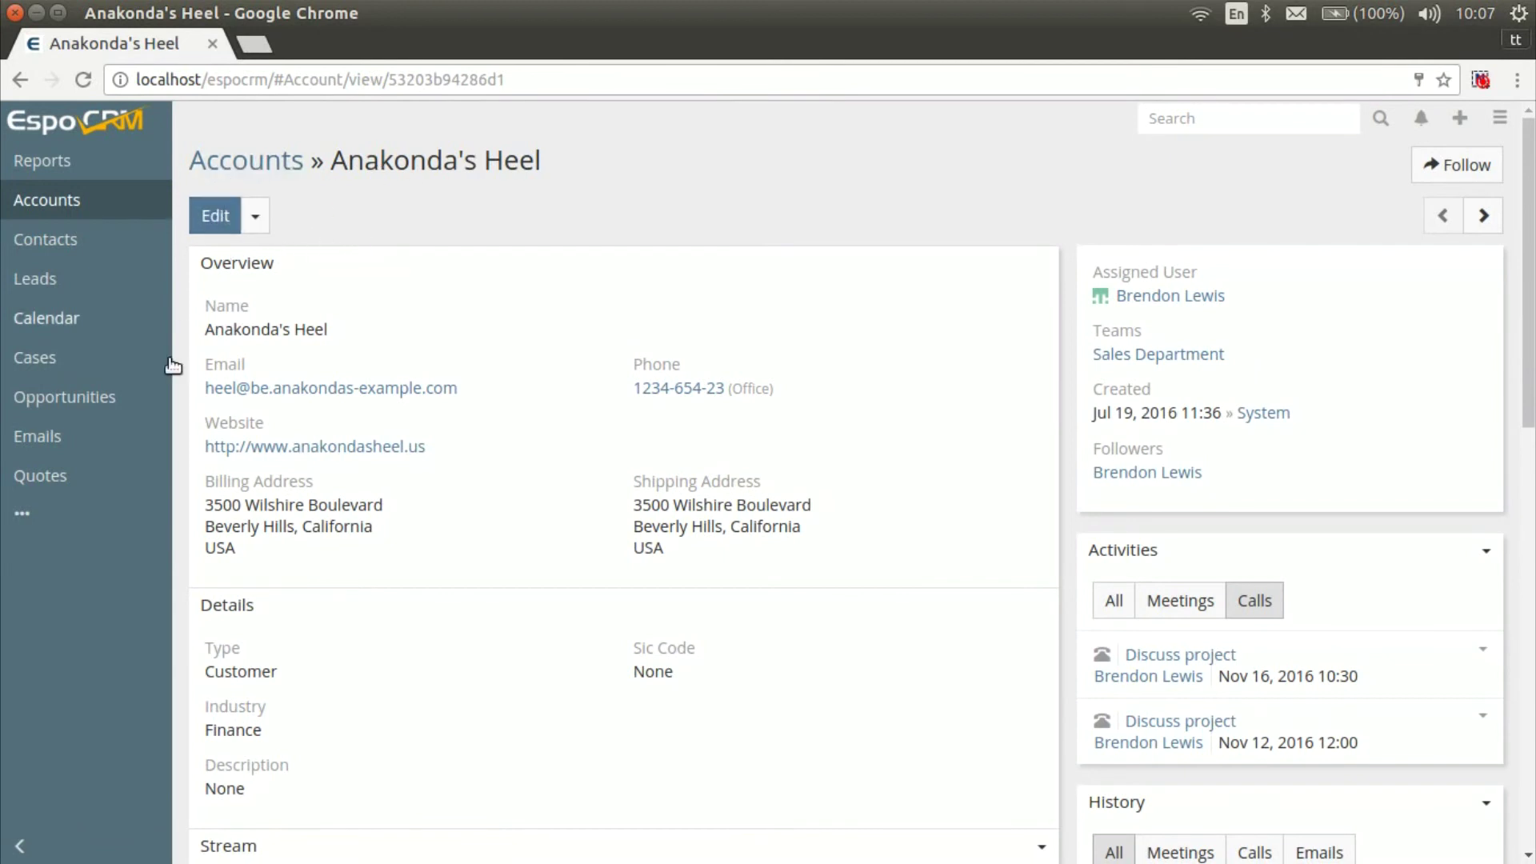
pyautogui.scroll(-1, 878, 583)
pyautogui.scroll(-3, 832, 588)
pyautogui.scroll(-1, 831, 589)
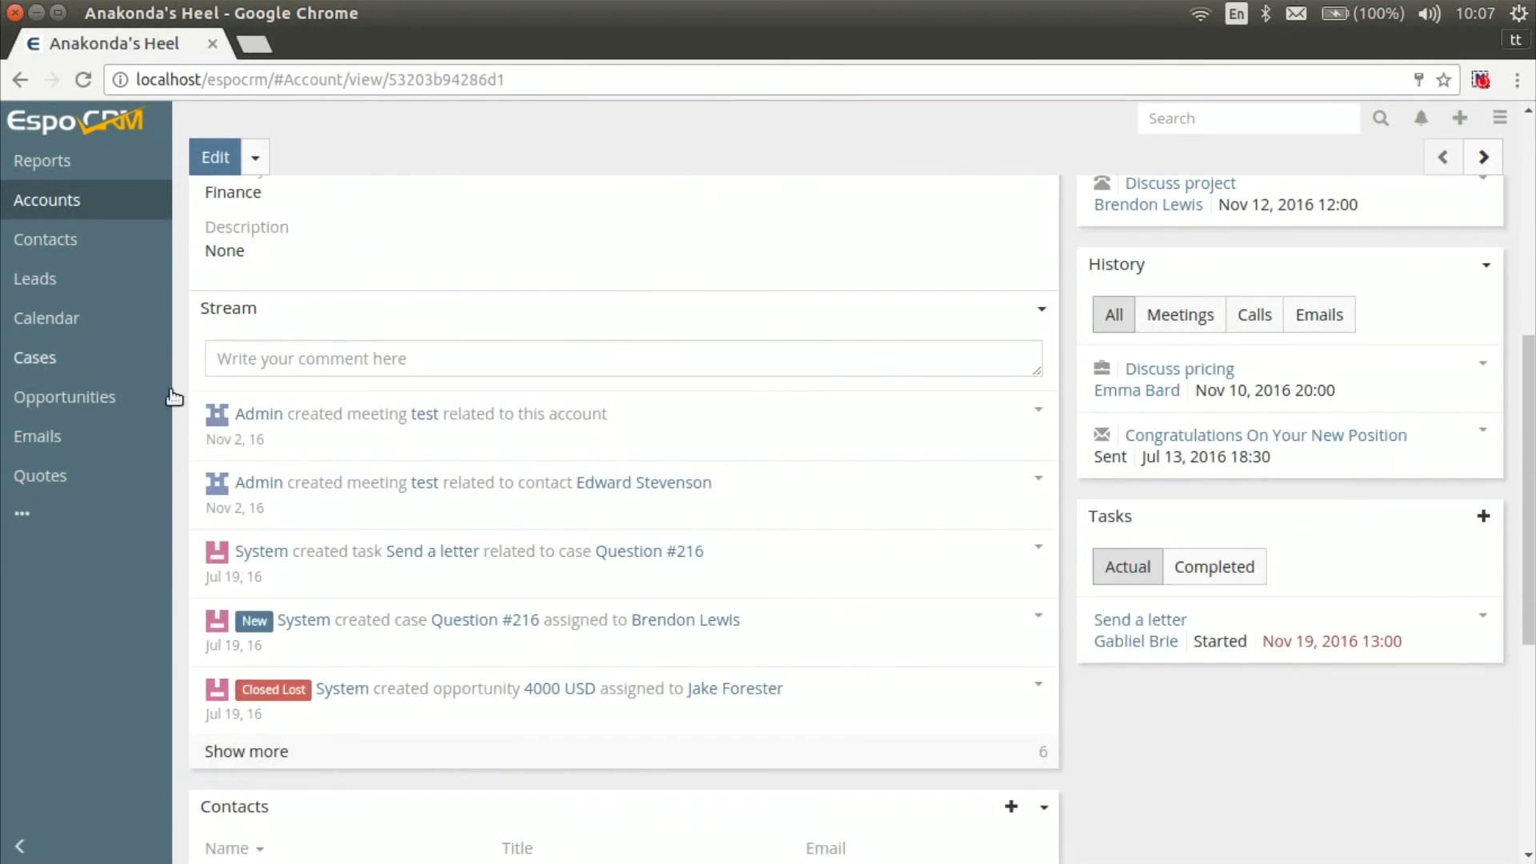
pyautogui.scroll(-1, 211, 689)
pyautogui.scroll(-3, 186, 548)
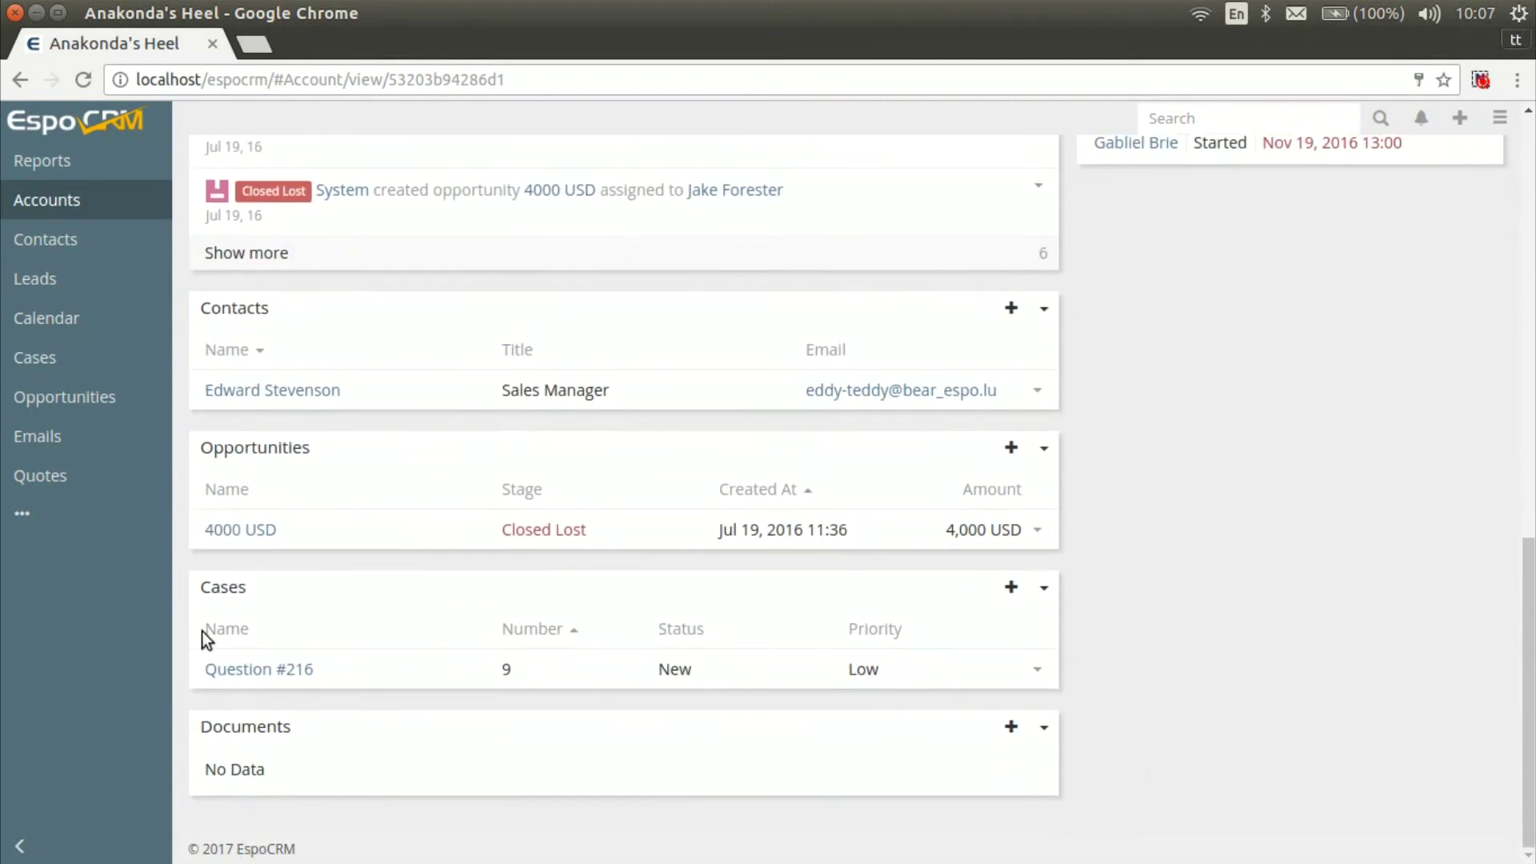
pyautogui.scroll(4, 1140, 649)
pyautogui.scroll(3, 1215, 503)
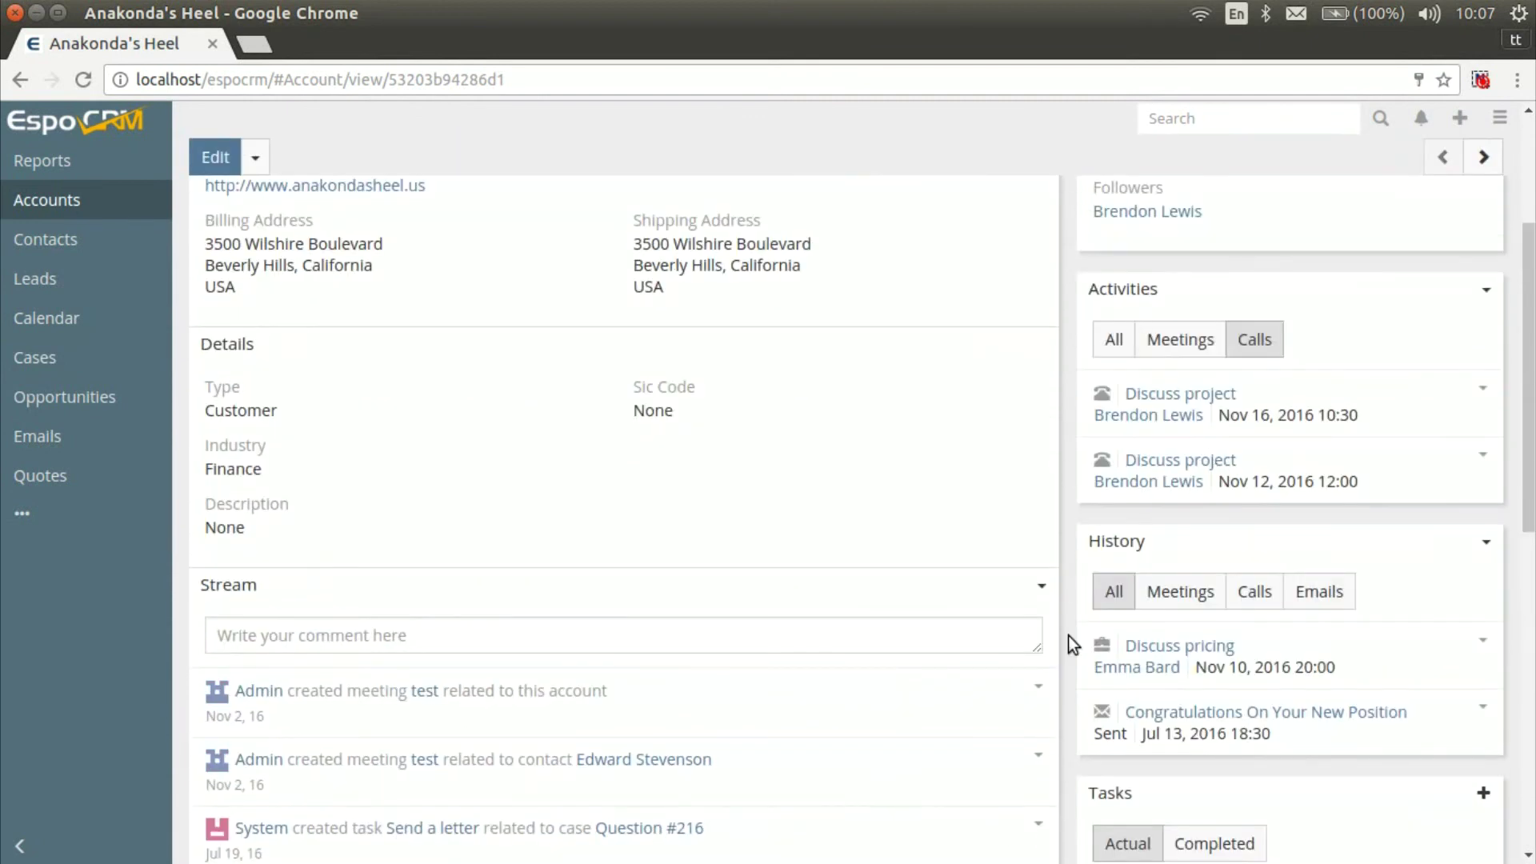
pyautogui.scroll(2, 1219, 188)
pyautogui.scroll(1, 1219, 191)
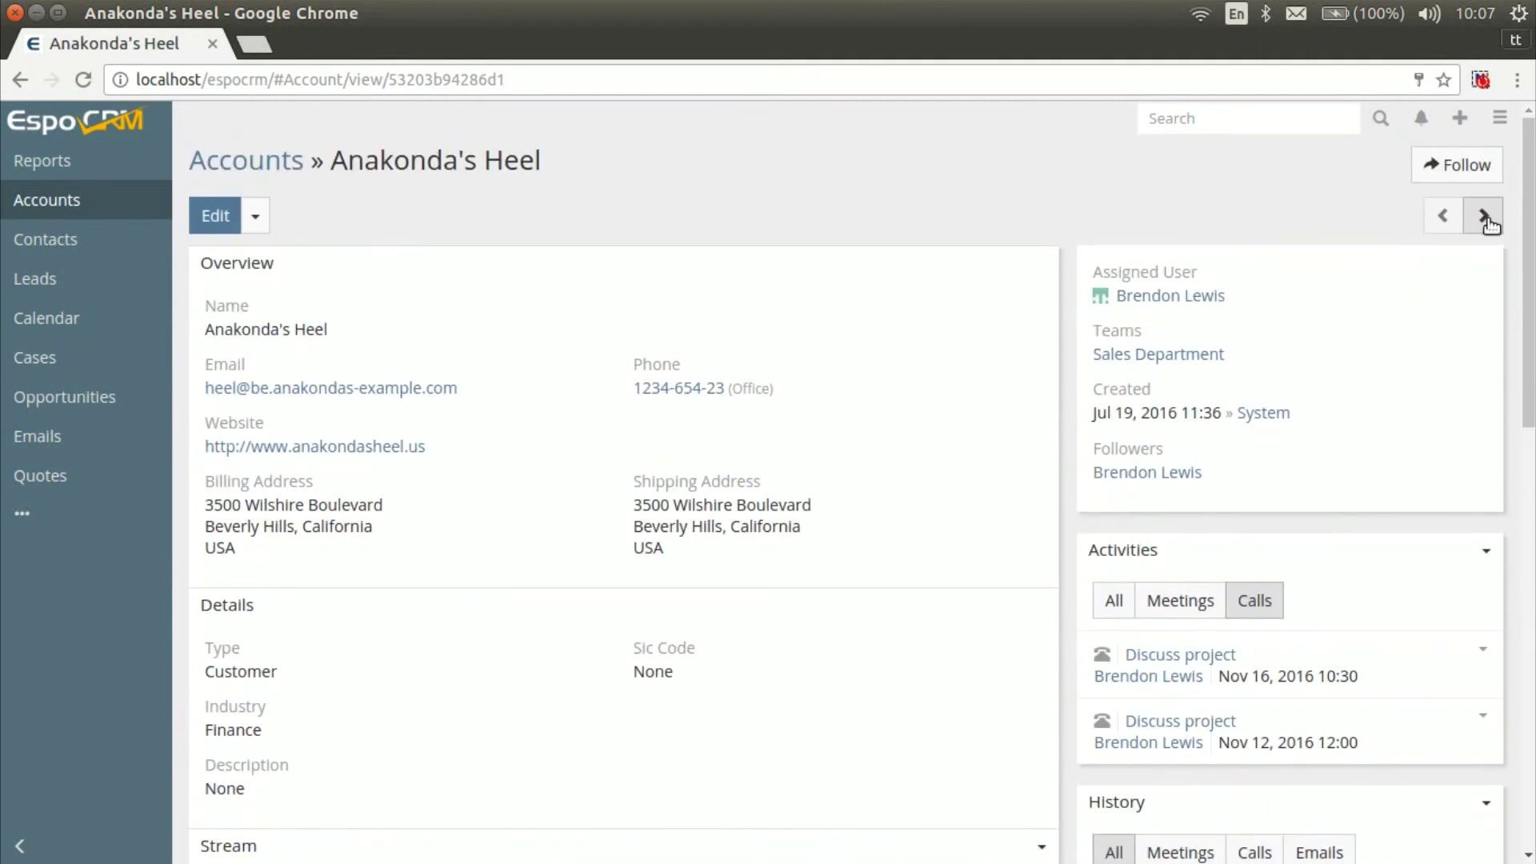
pyautogui.click(1485, 216)
pyautogui.click(1443, 218)
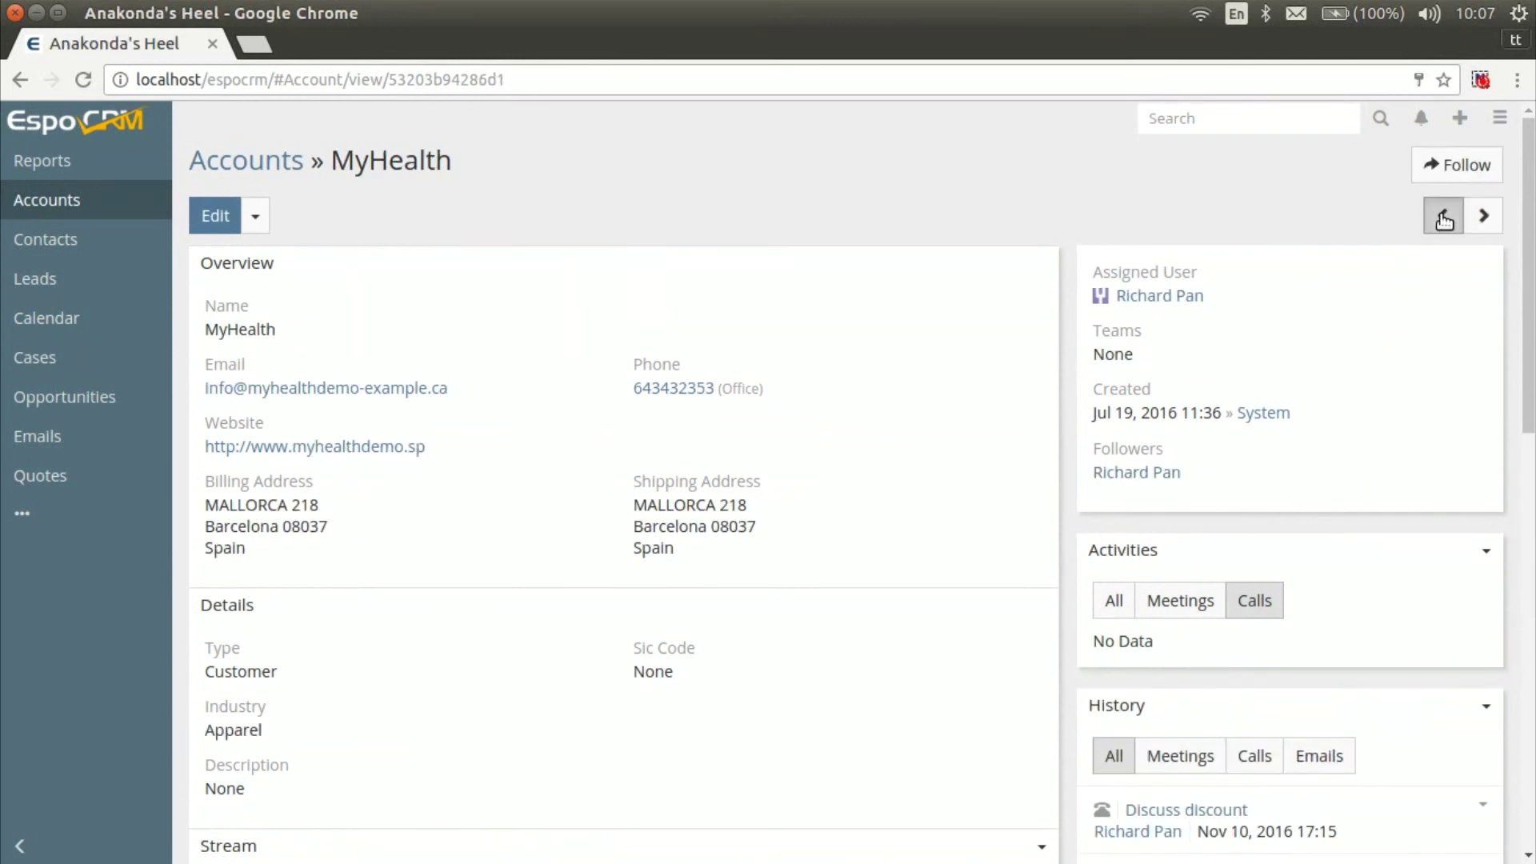